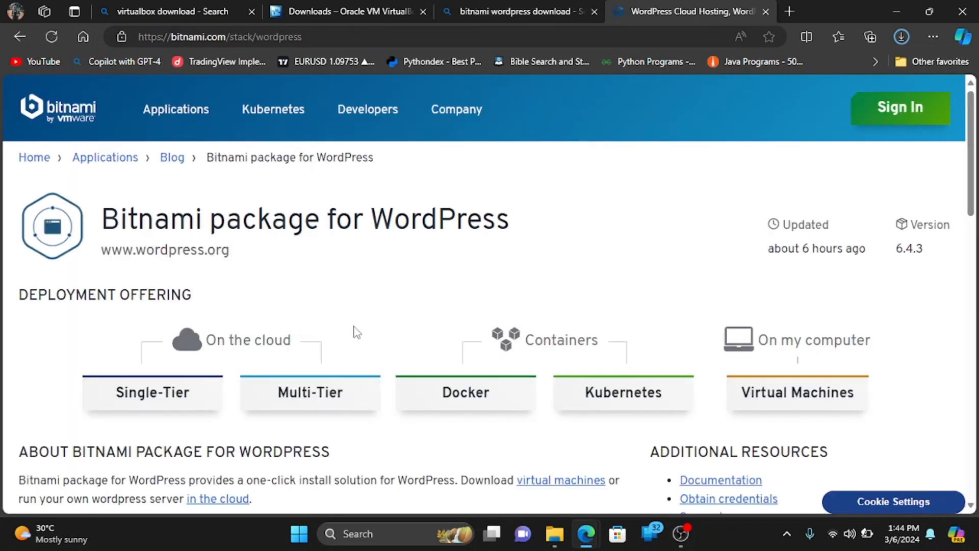
Download bitnami-wordpress-6.4.3-r4-debian-11-amd64.ova (1.2 GB) from Bitnami's Virtual Machines section.
{"action": "left_click", "coordinate": [798, 406]}
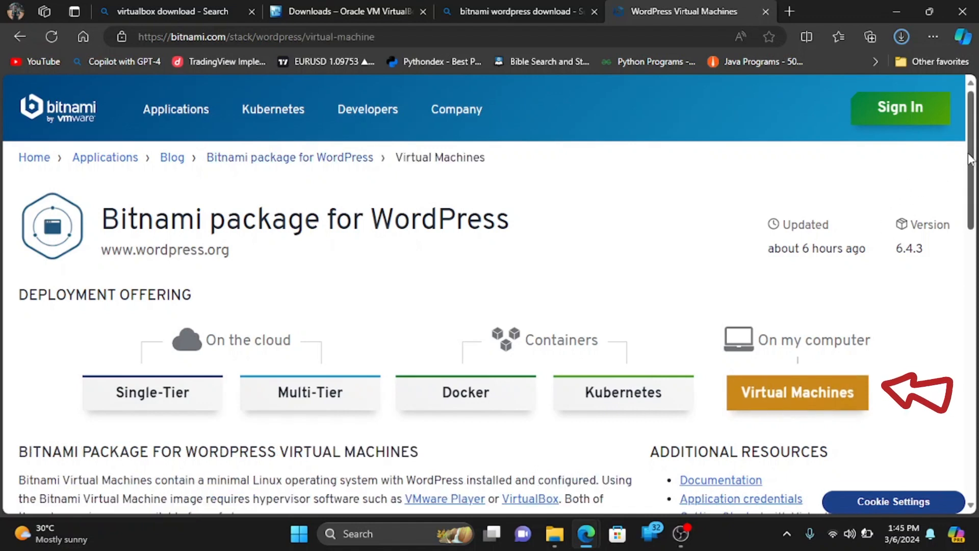
{"action": "left_click_drag", "start_coordinate": [974, 157], "coordinate": [974, 305]}
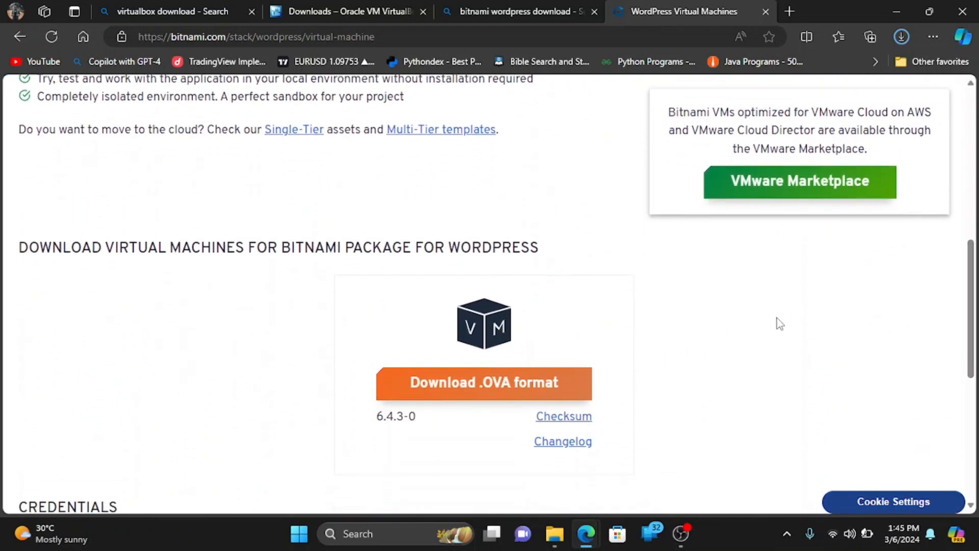
{"action": "left_click", "coordinate": [466, 387]}
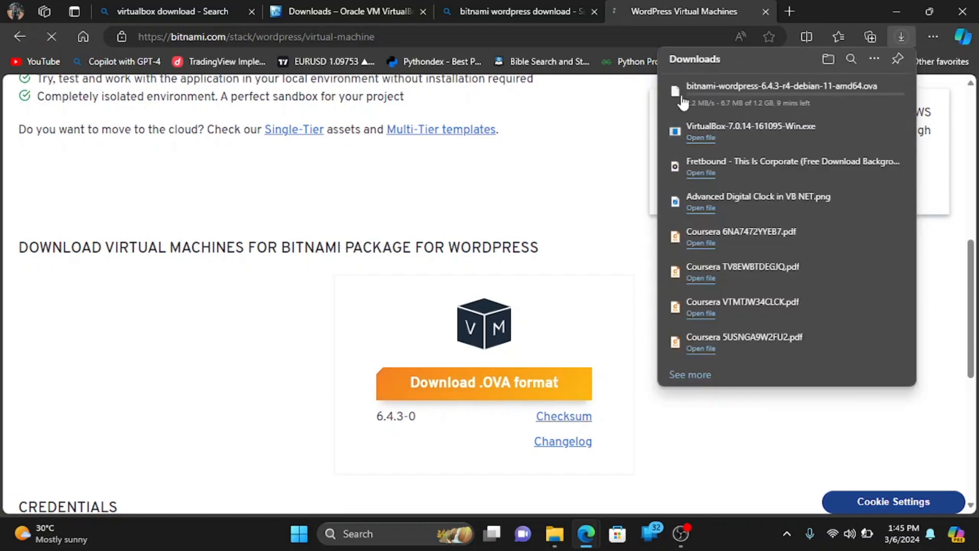
{"action": "mouse_move", "coordinate": [744, 96]}
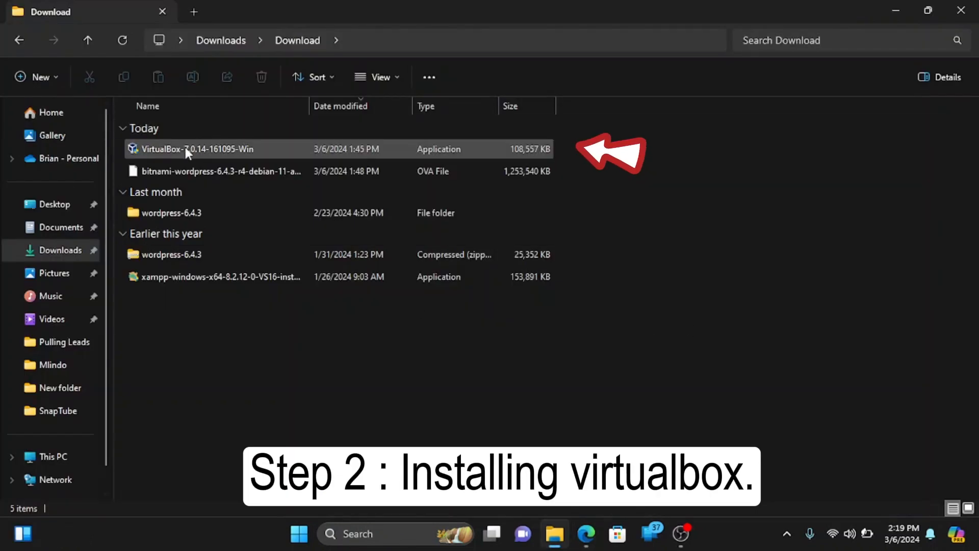
Install VirtualBox 7.0.14 with default features, accepting the network and missing-Python warnings.
{"action": "left_click", "coordinate": [184, 146]}
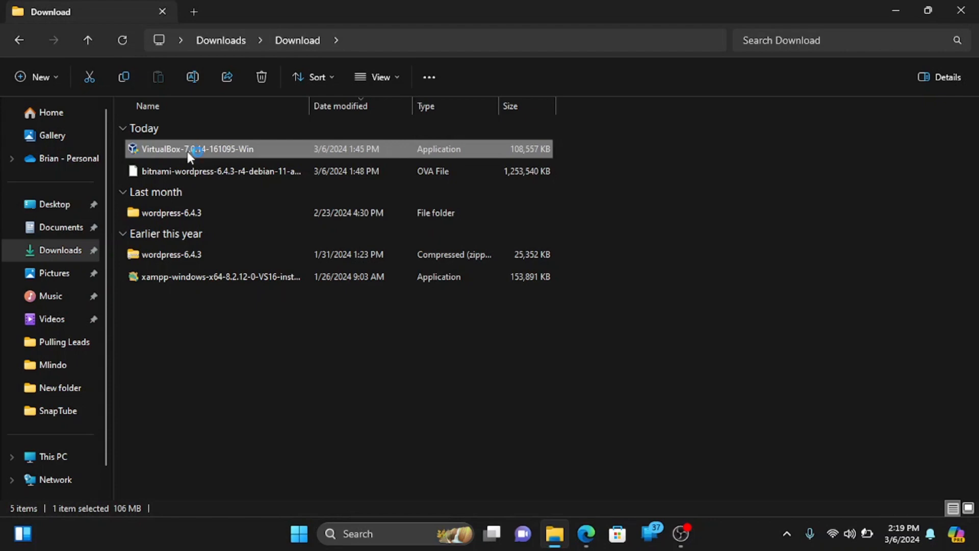
{"action": "left_click", "coordinate": [896, 10]}
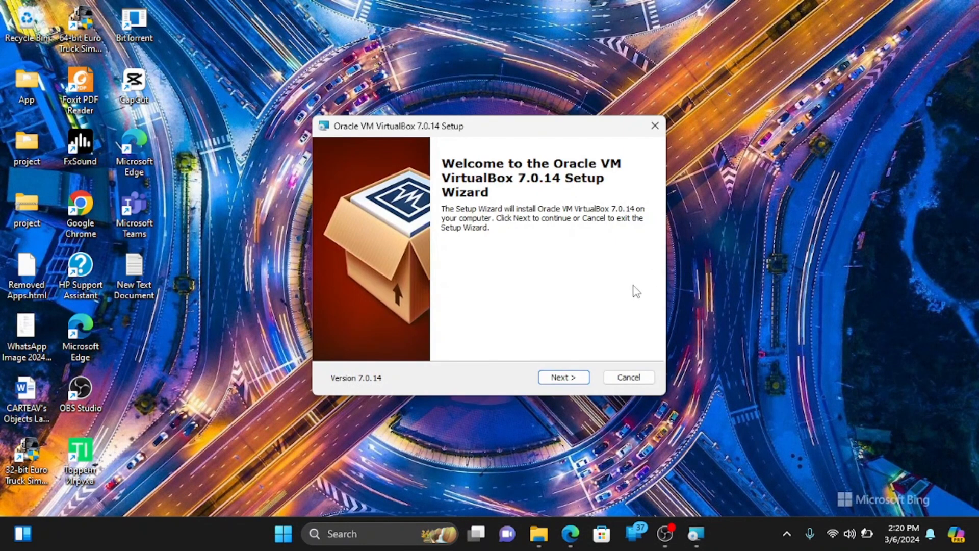
{"action": "left_click", "coordinate": [559, 376]}
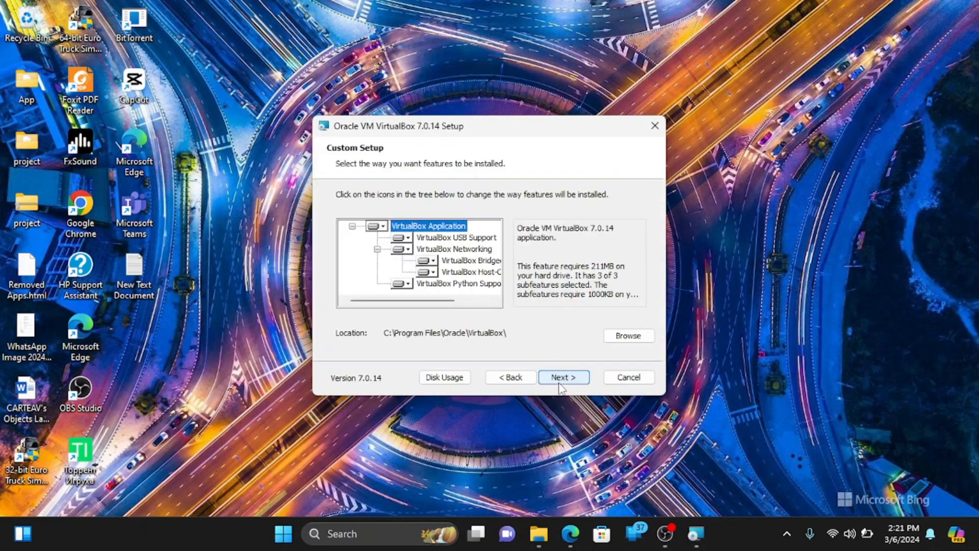
{"action": "left_click", "coordinate": [561, 382]}
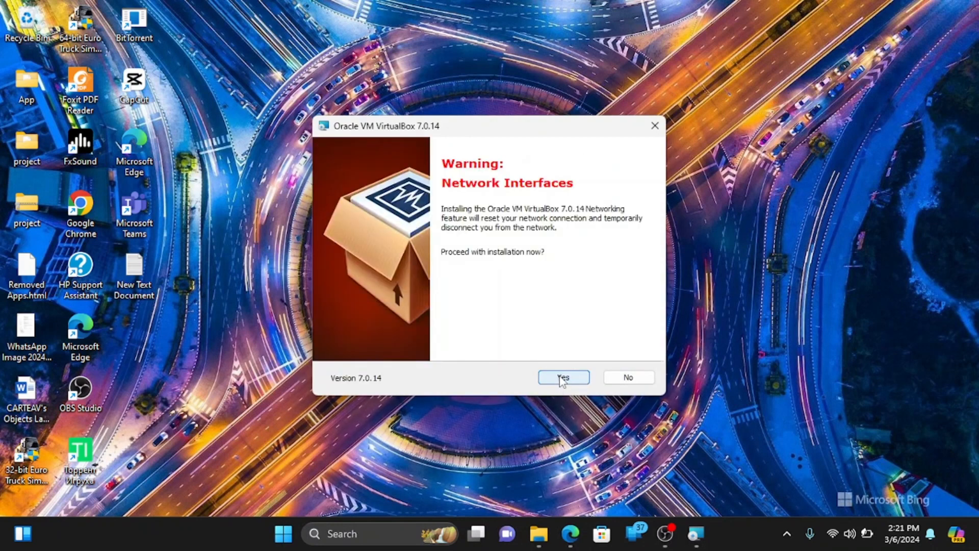
{"action": "left_click", "coordinate": [562, 378]}
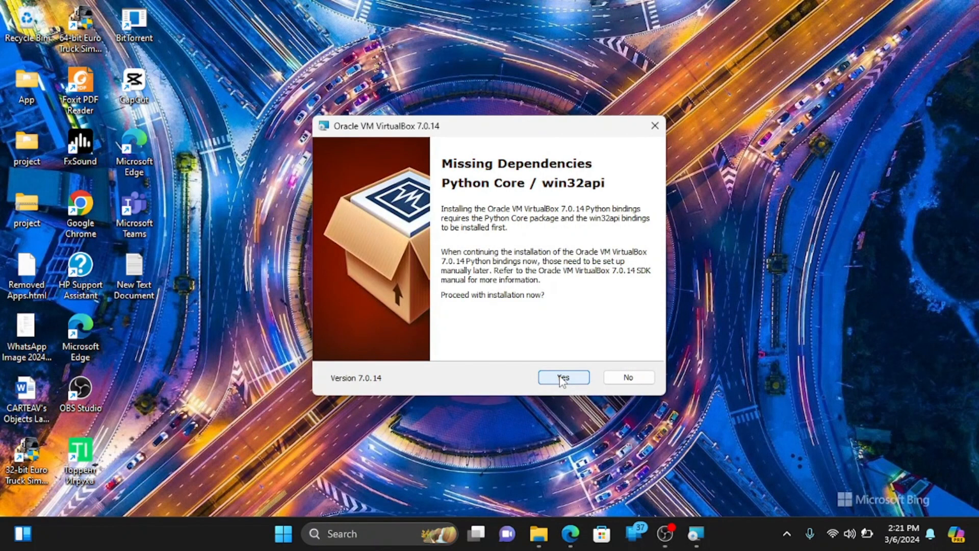
{"action": "left_click", "coordinate": [562, 379]}
{"action": "left_click", "coordinate": [562, 378]}
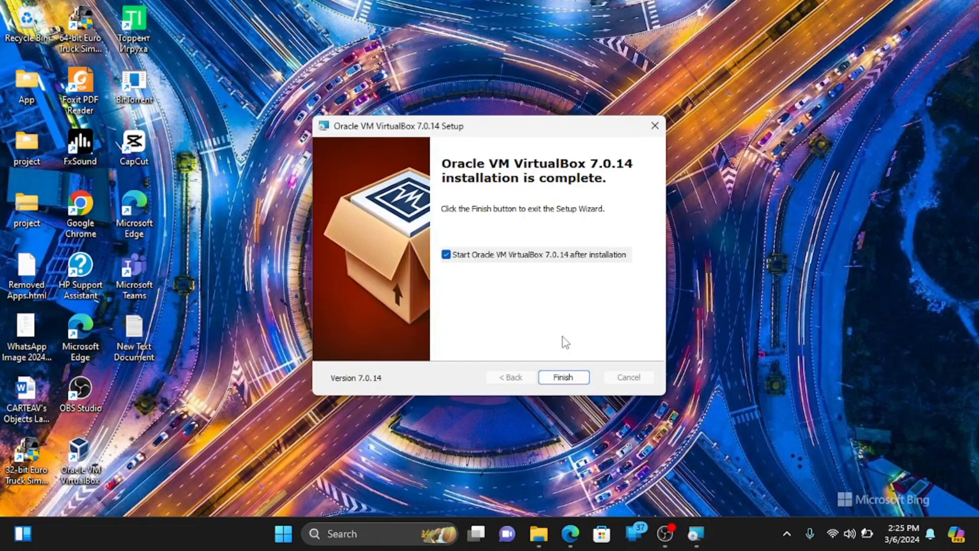
{"action": "left_click", "coordinate": [581, 380]}
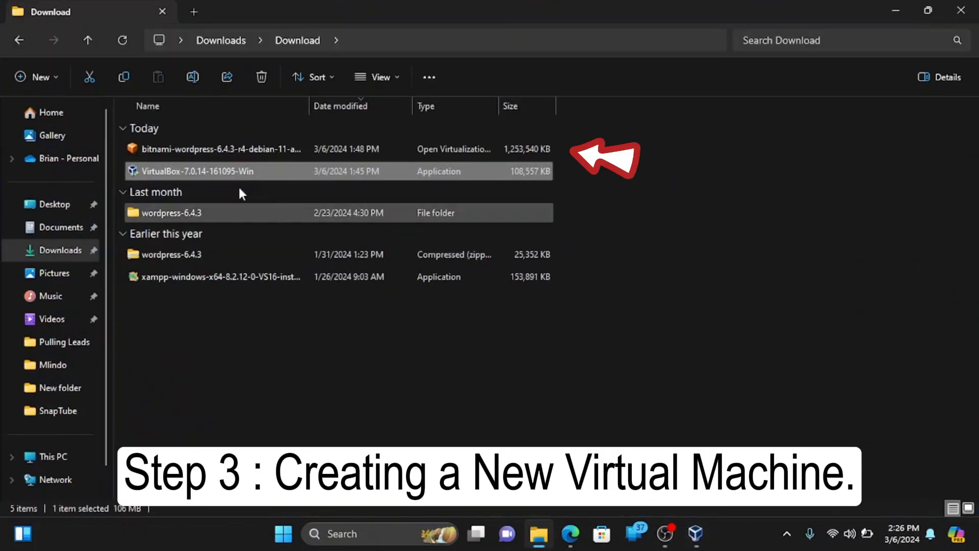
Open the bitnami-wordpress .ova file with VirtualBox Manager from File Explorer.
{"action": "left_click", "coordinate": [183, 152]}
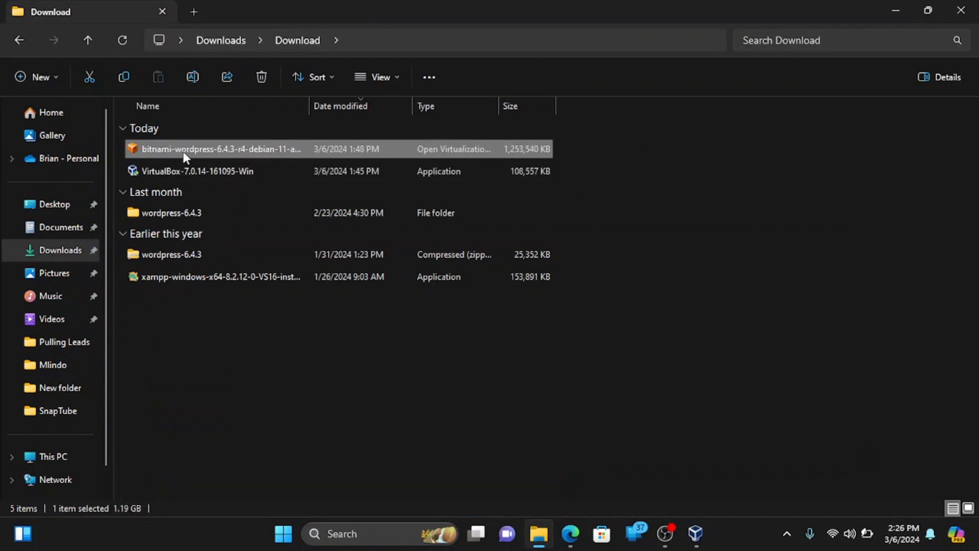
{"action": "right_click", "coordinate": [183, 151]}
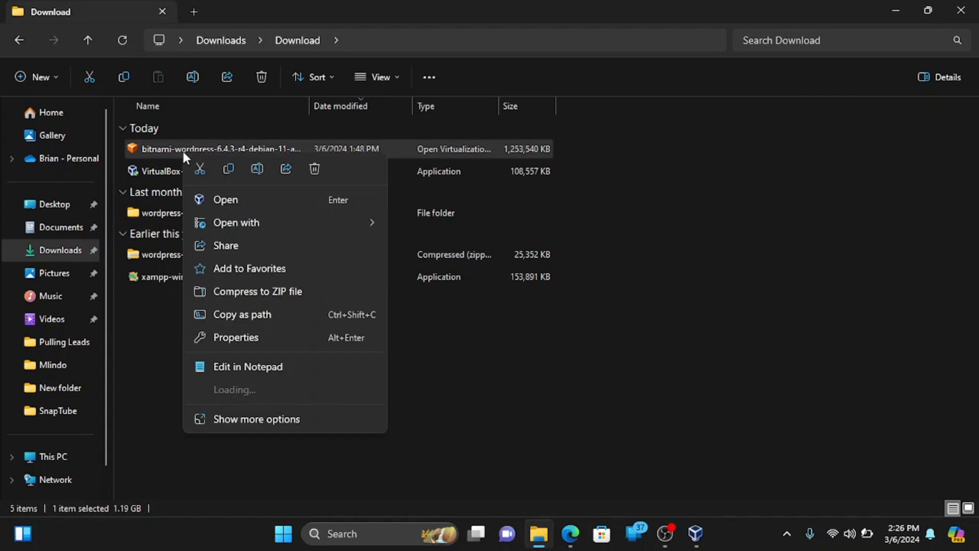
{"action": "mouse_move", "coordinate": [332, 229]}
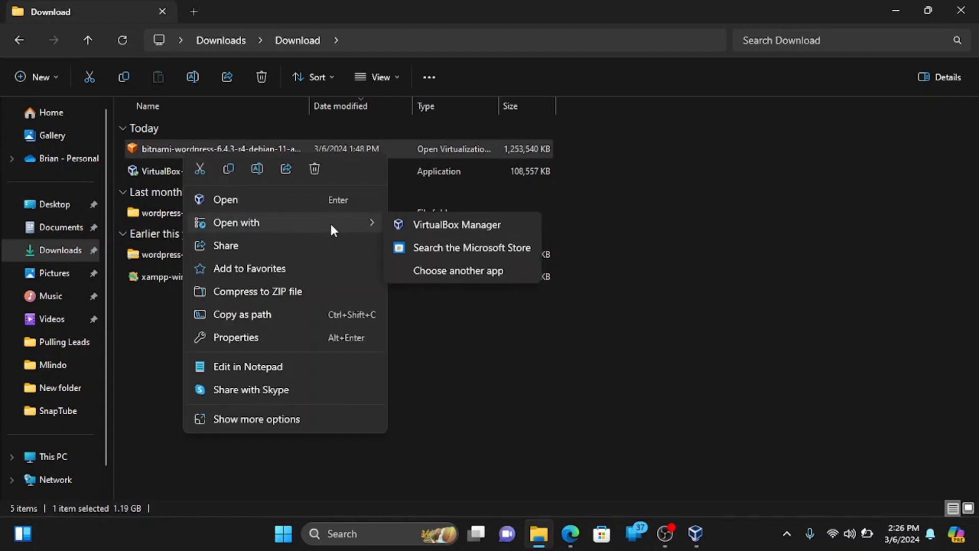
{"action": "left_click", "coordinate": [399, 225]}
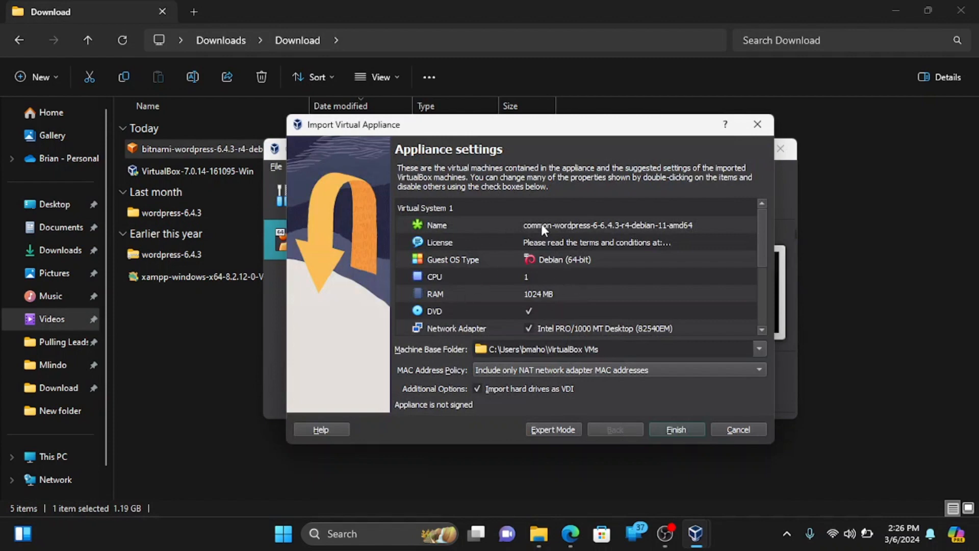
Rename the appliance to 'wordpress', start the import, and agree to the licence.
{"action": "left_click", "coordinate": [589, 231]}
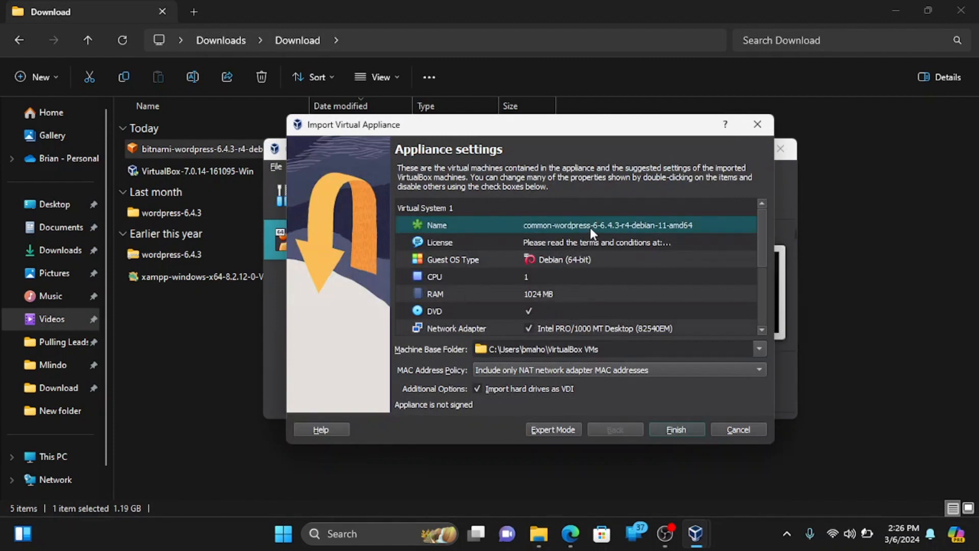
{"action": "left_click", "coordinate": [589, 227]}
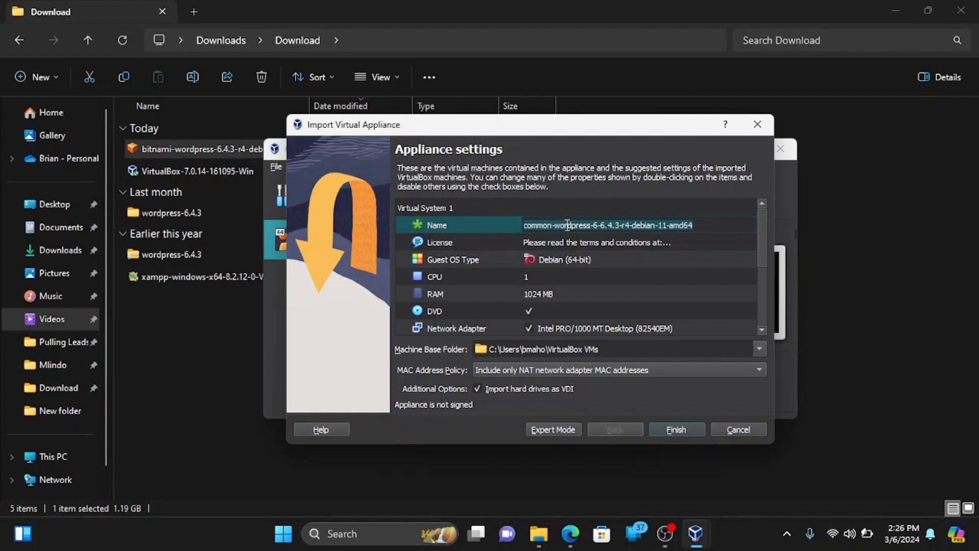
{"action": "left_click", "coordinate": [558, 224]}
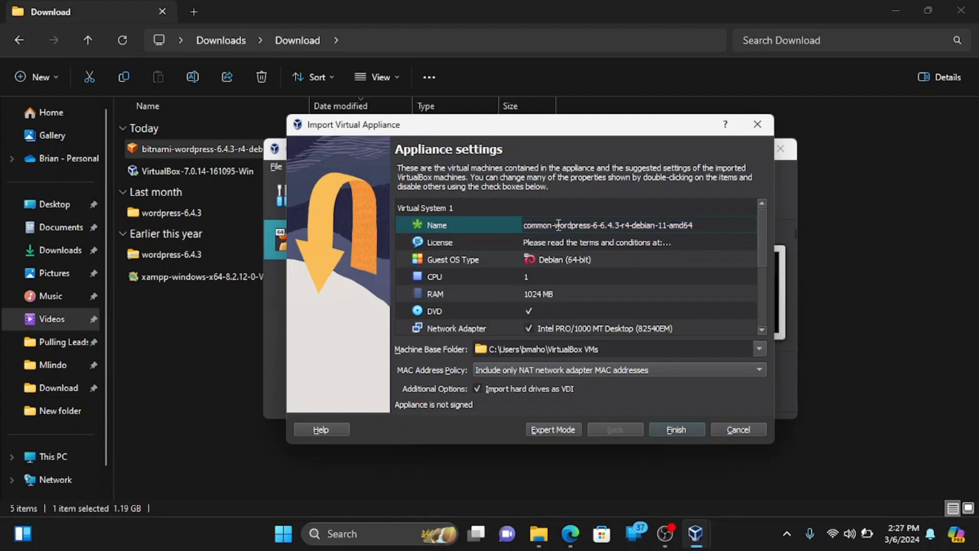
{"action": "key", "text": "BackSpace"}
{"action": "key", "text": "BackSpace"}
{"action": "key", "text": "BackSpace"}
{"action": "key", "text": "BackSpace"}
{"action": "key", "text": "BackSpace"}
{"action": "key", "text": "BackSpace"}
{"action": "key", "text": "BackSpace"}
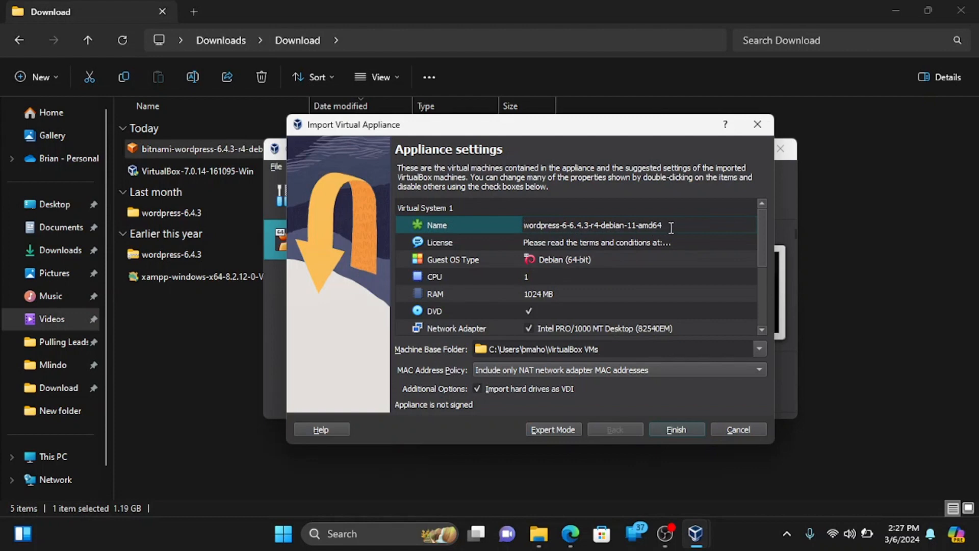
{"action": "key", "text": "BackSpace"}
{"action": "key", "text": "BackSpace"}
{"action": "key", "text": "BackSpace"}
{"action": "key", "text": "BackSpace"}
{"action": "key", "text": "BackSpace"}
{"action": "key", "text": "BackSpace"}
{"action": "key", "text": "BackSpace"}
{"action": "key", "text": "BackSpace"}
{"action": "key", "text": "BackSpace"}
{"action": "key", "text": "BackSpace"}
{"action": "key", "text": "BackSpace"}
{"action": "key", "text": "BackSpace"}
{"action": "key", "text": "BackSpace"}
{"action": "key", "text": "BackSpace"}
{"action": "key", "text": "BackSpace"}
{"action": "key", "text": "BackSpace"}
{"action": "key", "text": "BackSpace"}
{"action": "key", "text": "BackSpace"}
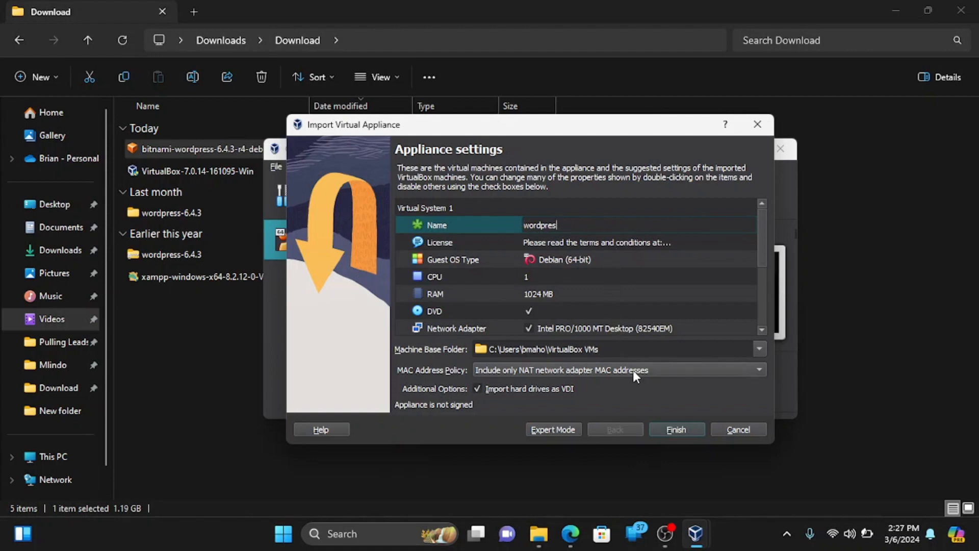
{"action": "left_click", "coordinate": [677, 430]}
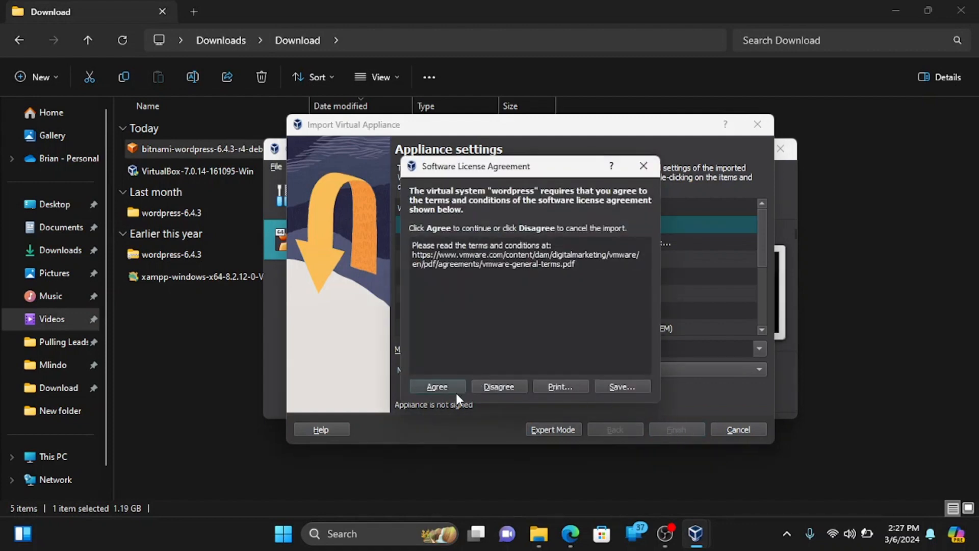
{"action": "left_click", "coordinate": [447, 386]}
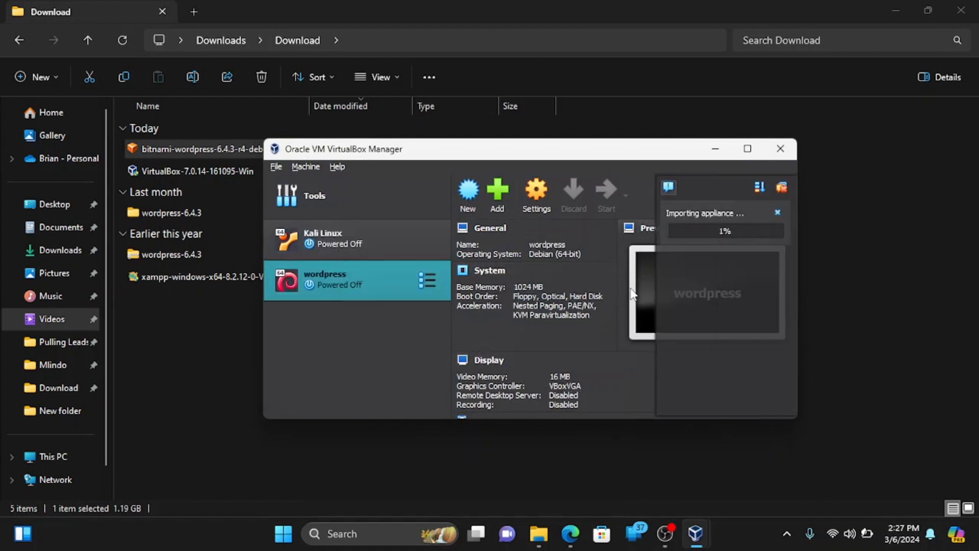
Start the wordpress VM and let it boot to the console showing 10.168.250.127.
{"action": "left_click", "coordinate": [896, 11]}
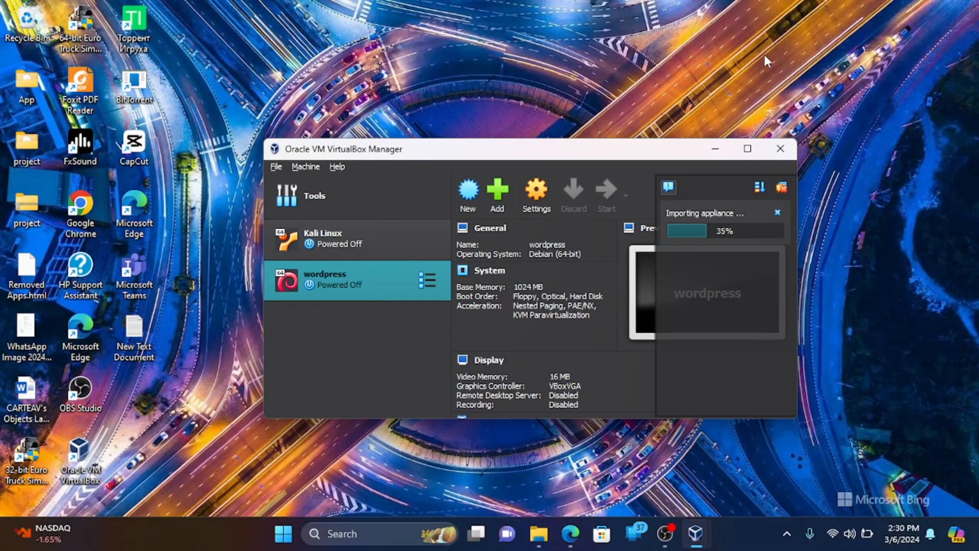
{"action": "key", "text": "XF86AudioRaiseVolume"}
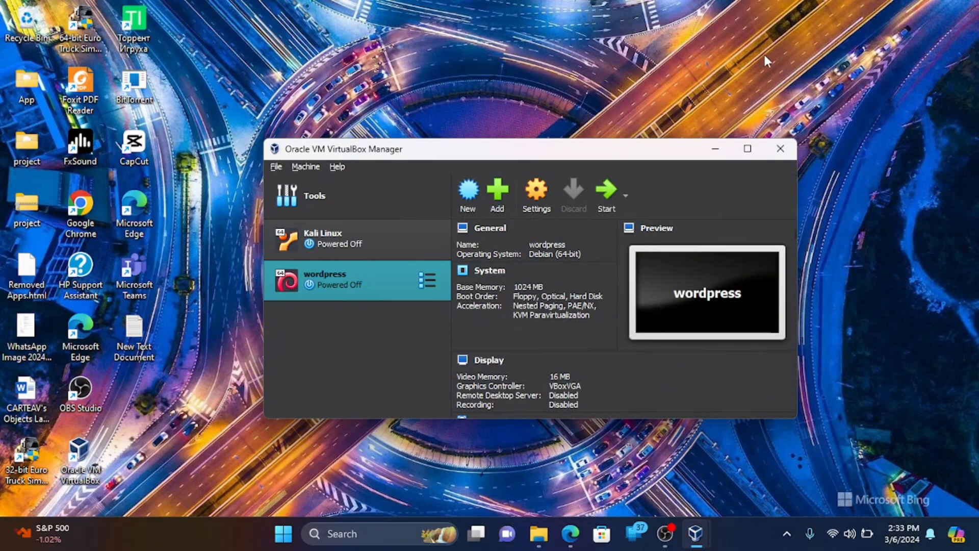
{"action": "left_click", "coordinate": [606, 211]}
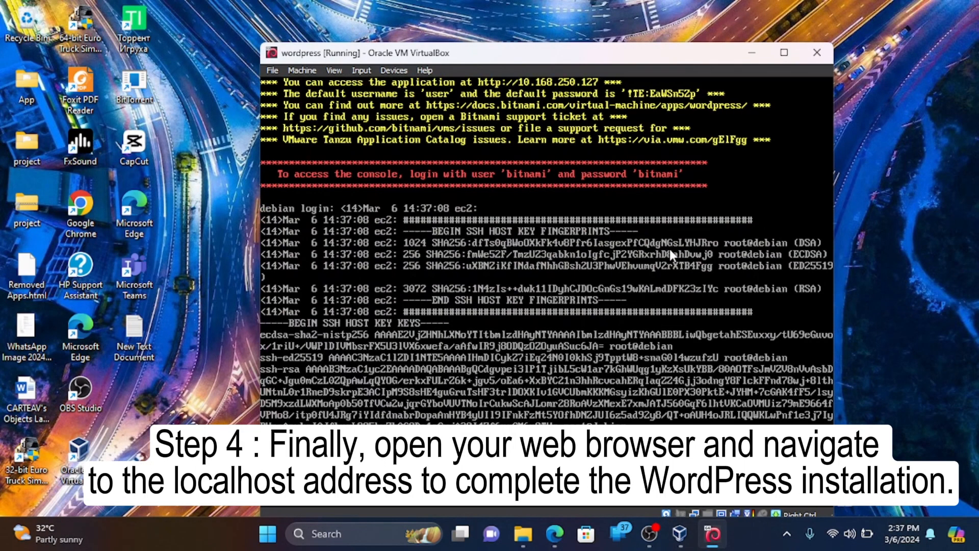
{"action": "left_click", "coordinate": [555, 533]}
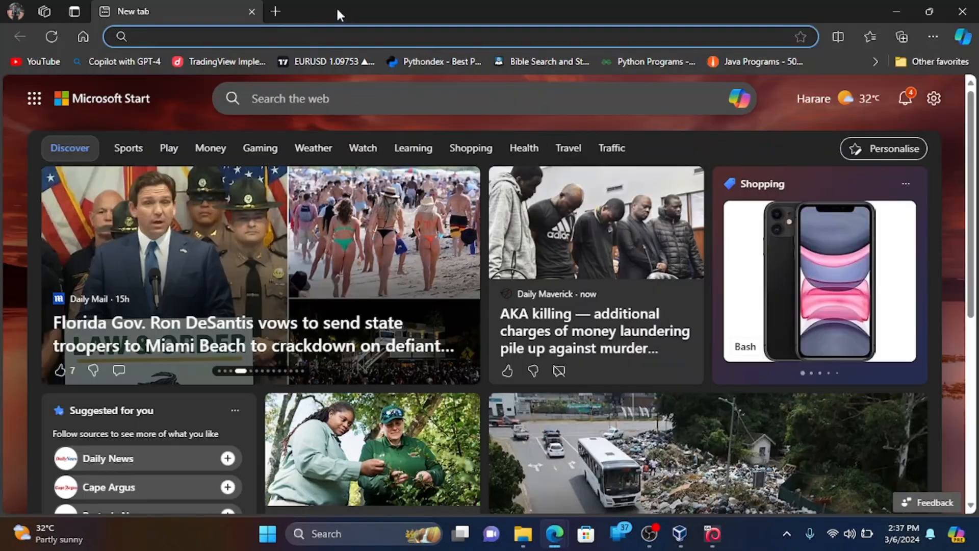
{"action": "left_click", "coordinate": [501, 194]}
{"action": "type", "text": "10"}
{"action": "key", "text": "BackSpace"}
{"action": "key", "text": "BackSpace"}
{"action": "key", "text": "BackSpace"}
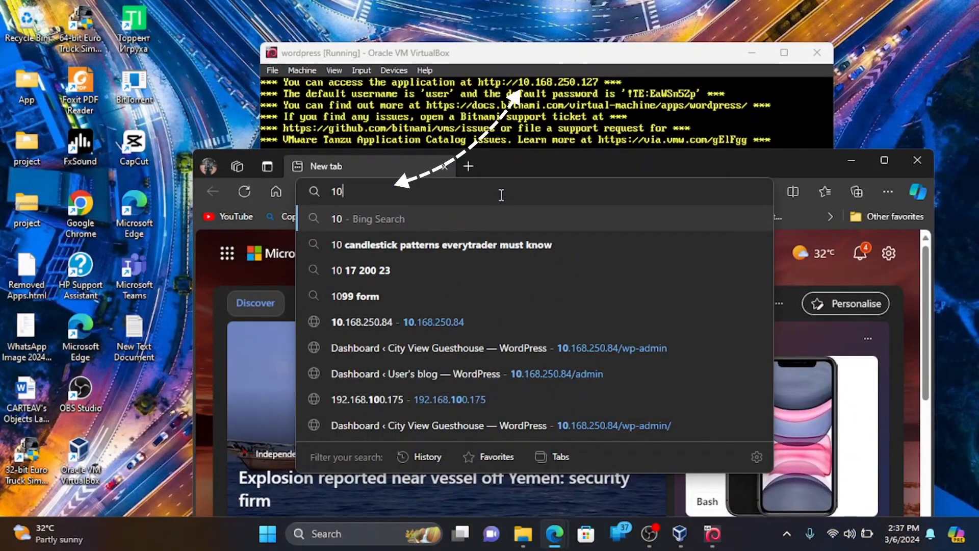
{"action": "type", "text": "http://10.168.250."}
{"action": "key", "text": "BackSpace"}
{"action": "key", "text": "BackSpace"}
{"action": "key", "text": "BackSpace"}
{"action": "key", "text": "BackSpace"}
{"action": "key", "text": "BackSpace"}
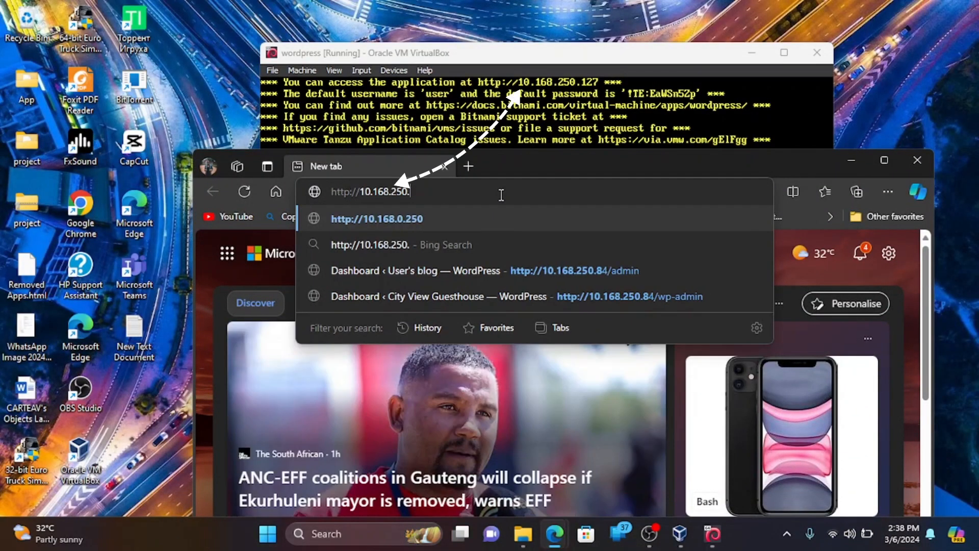
{"action": "type", "text": "250.127"}
{"action": "key", "text": "Return"}
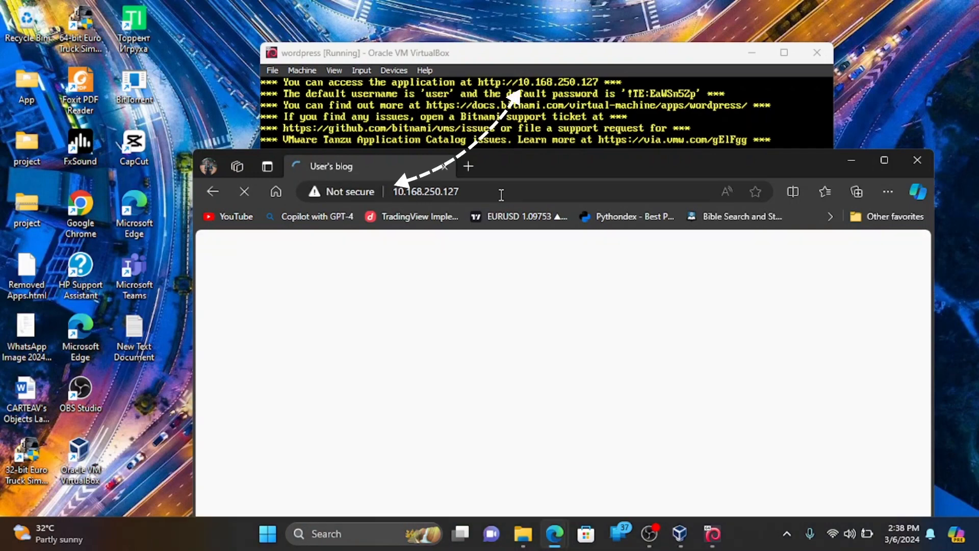
{"action": "left_click", "coordinate": [878, 167]}
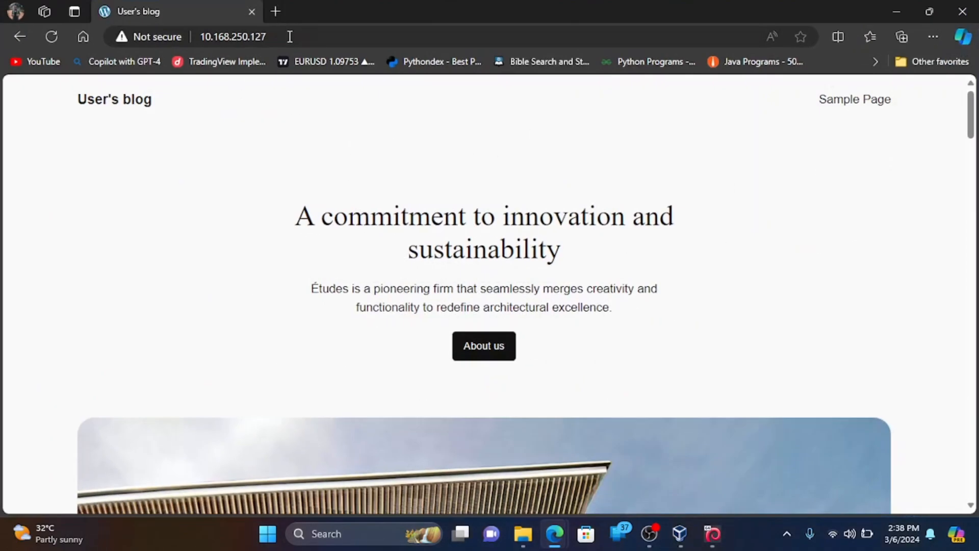
Duplicate the blog tab and go to 10.168.250.127/wp-admin in the copy.
{"action": "right_click", "coordinate": [194, 12]}
{"action": "left_click", "coordinate": [247, 92]}
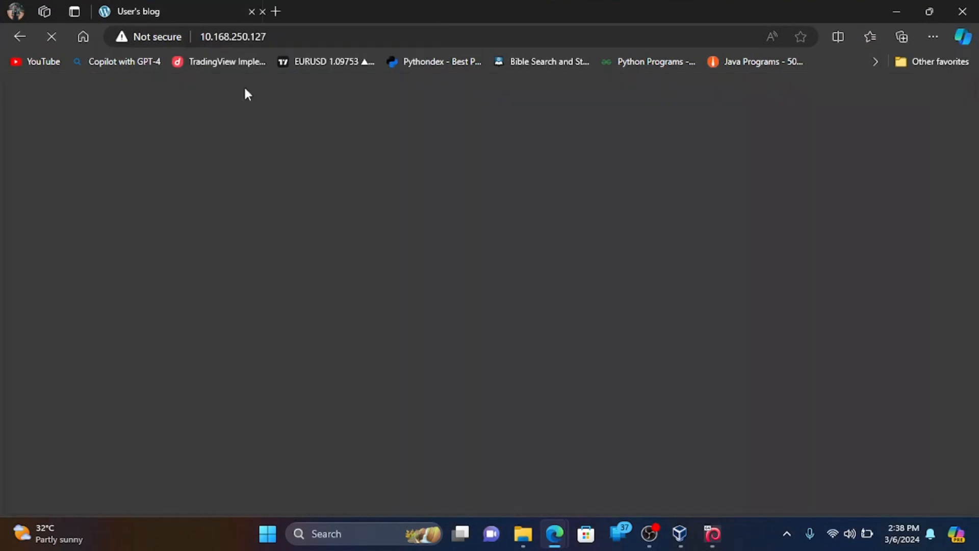
{"action": "left_click", "coordinate": [280, 37]}
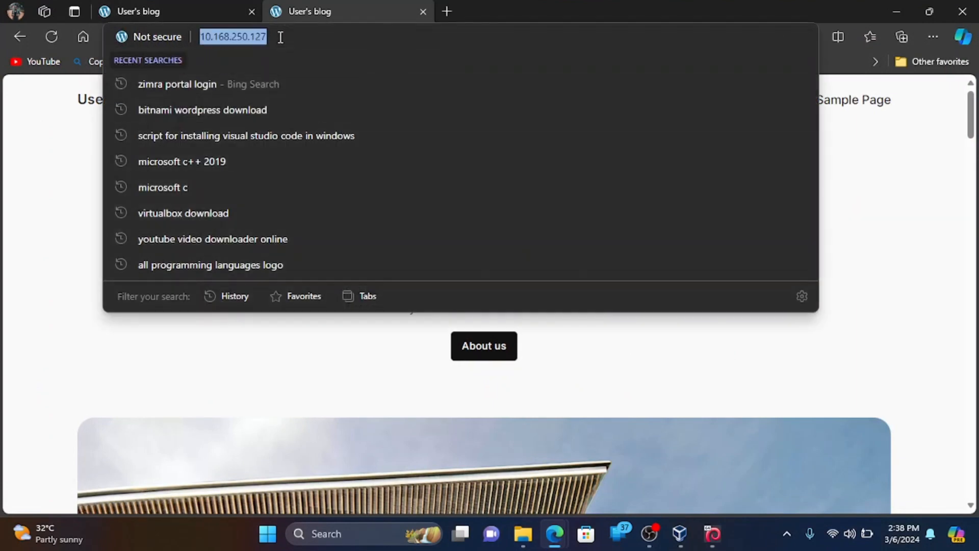
{"action": "left_click", "coordinate": [281, 38]}
{"action": "type", "text": "/"}
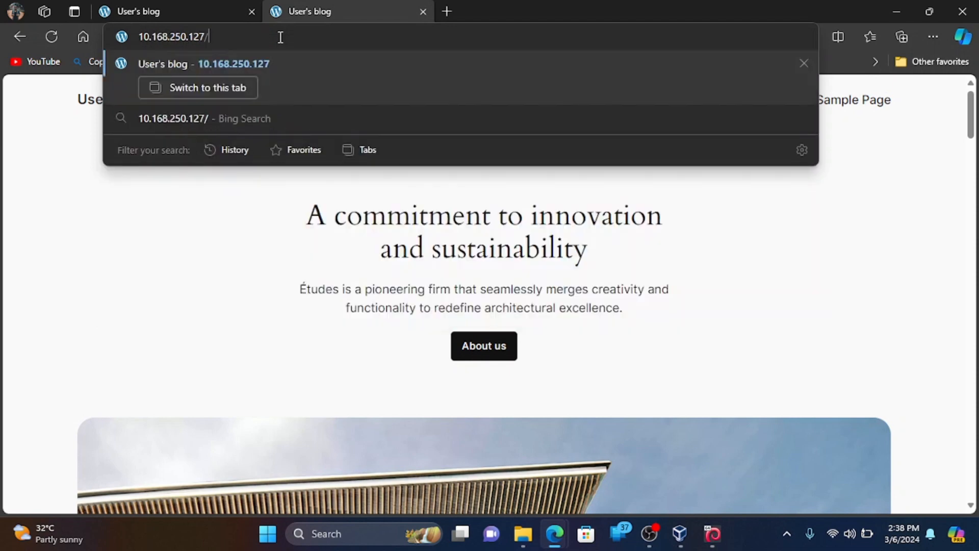
{"action": "type", "text": "wp-admin"}
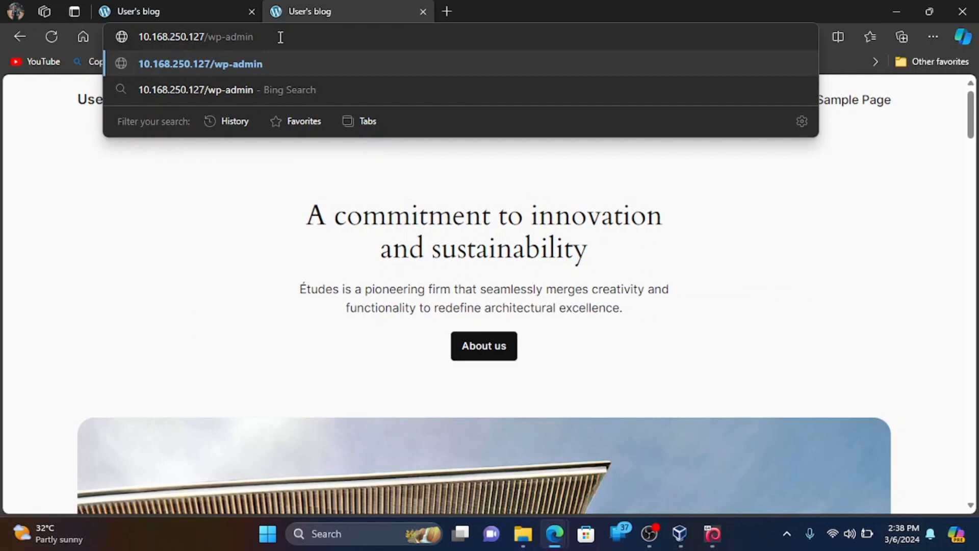
{"action": "key", "text": "Return"}
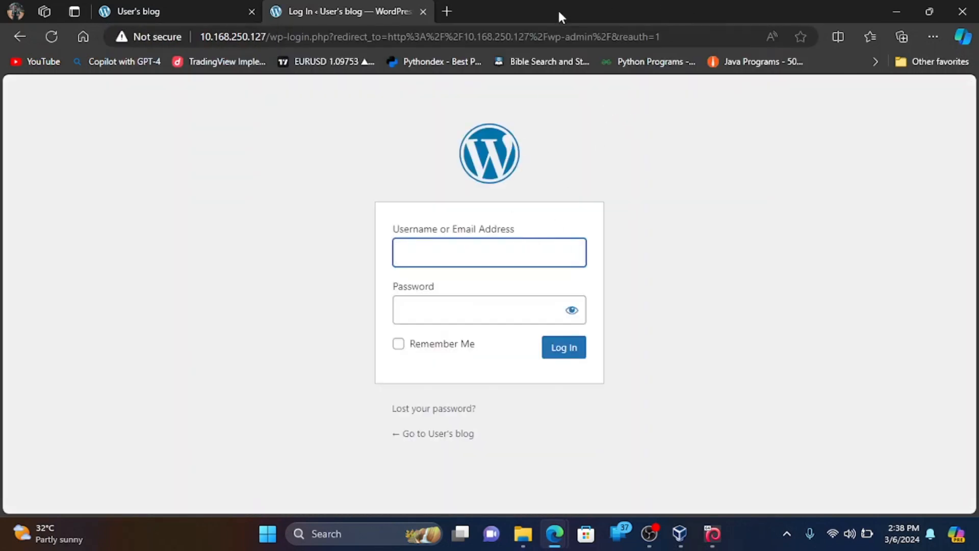
Enter username 'user' and the console-listed password in plain text, ticking Remember Me.
{"action": "left_click_drag", "start_coordinate": [558, 8], "coordinate": [482, 206]}
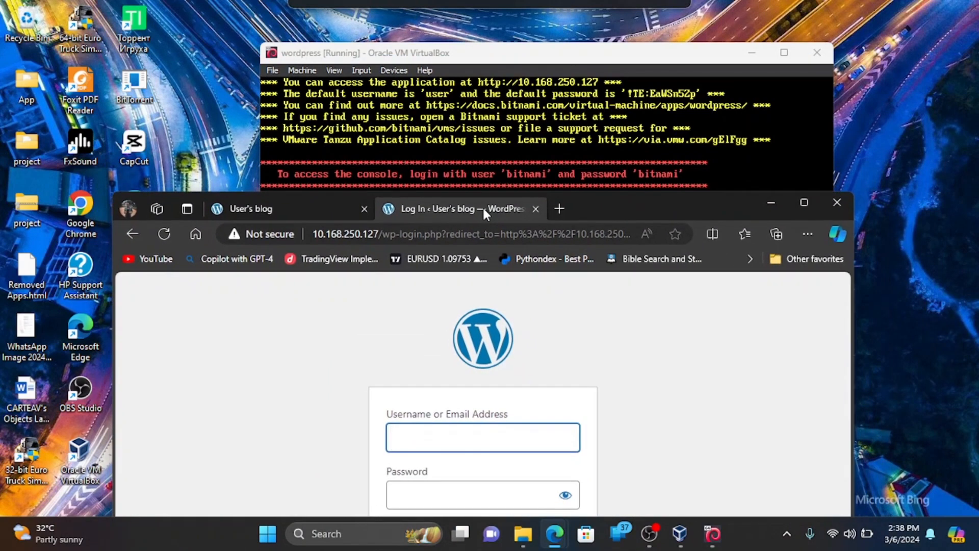
{"action": "left_click", "coordinate": [498, 438]}
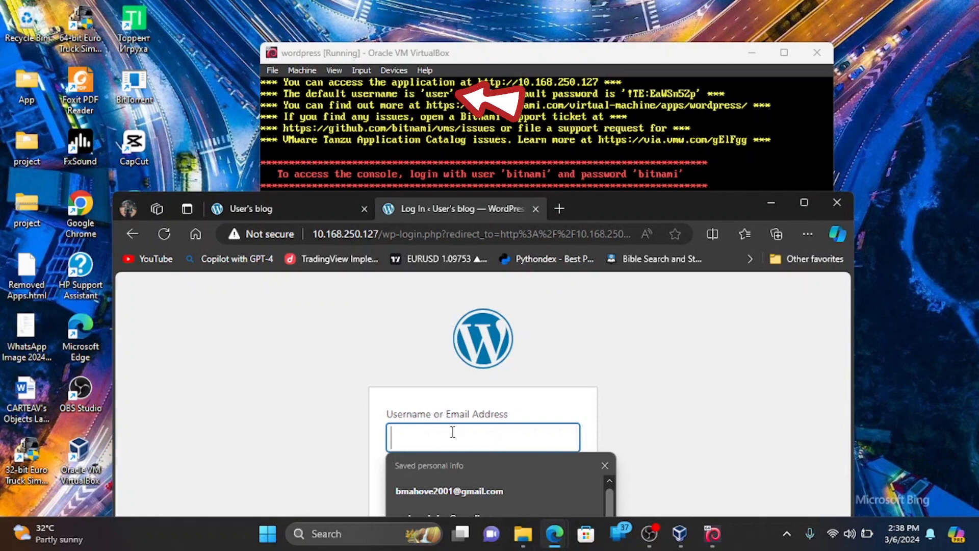
{"action": "type", "text": "user"}
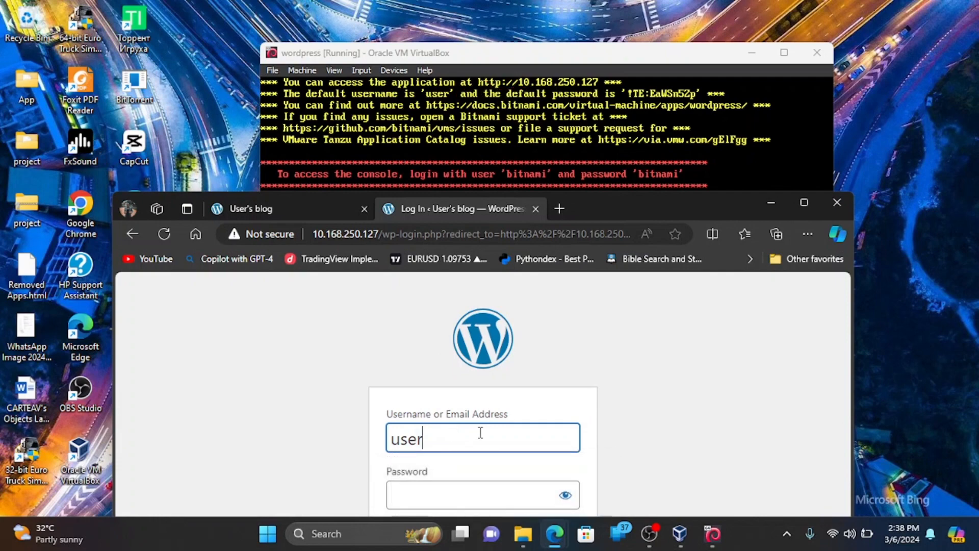
{"action": "left_click", "coordinate": [472, 494]}
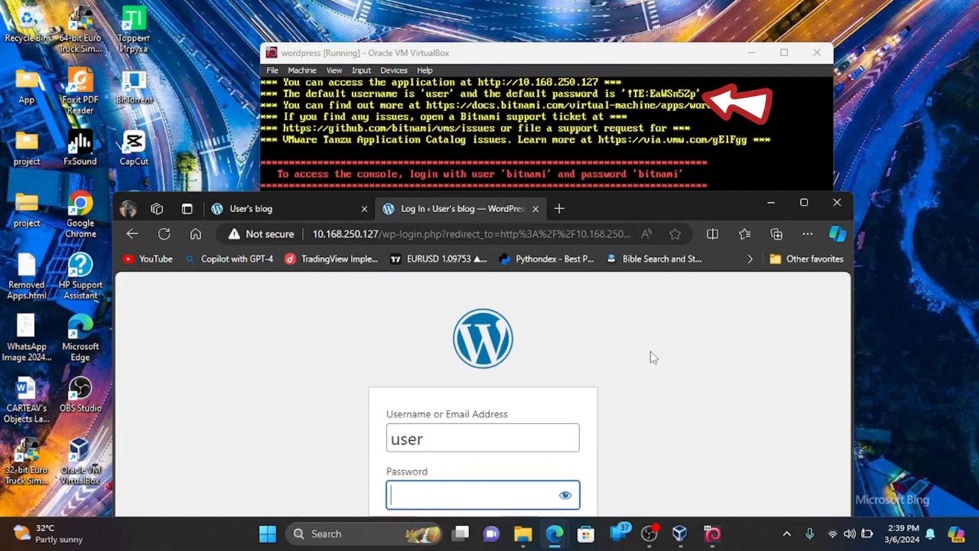
{"action": "left_click", "coordinate": [565, 495]}
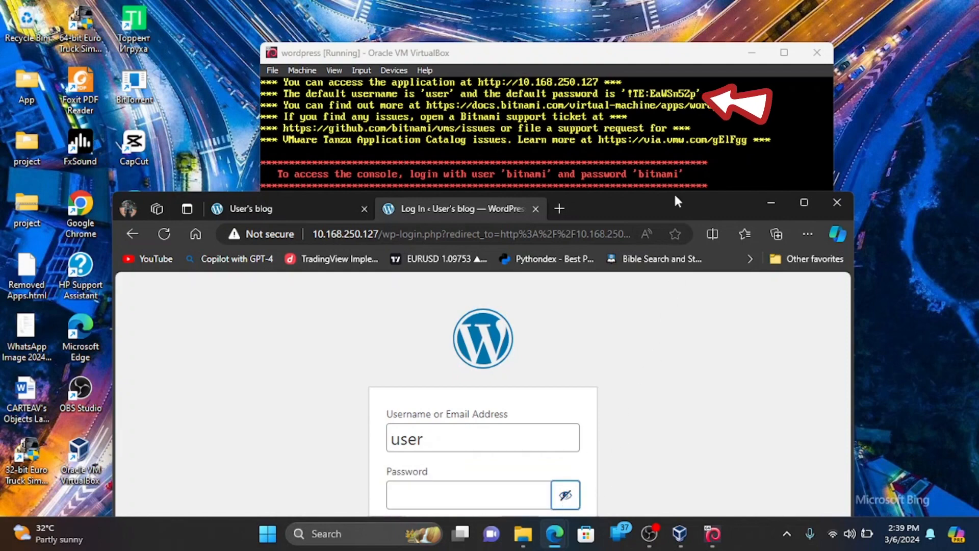
{"action": "left_click", "coordinate": [498, 501]}
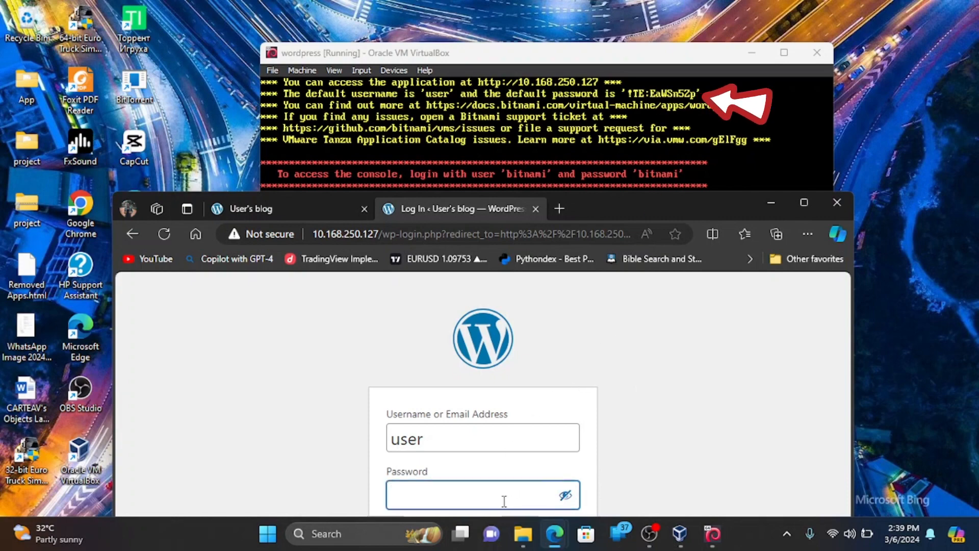
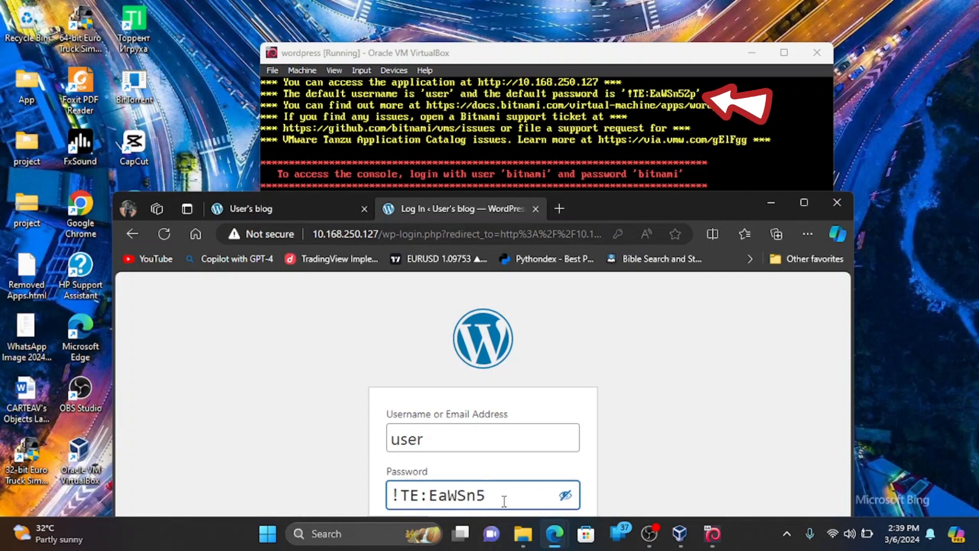
{"action": "left_click", "coordinate": [804, 203]}
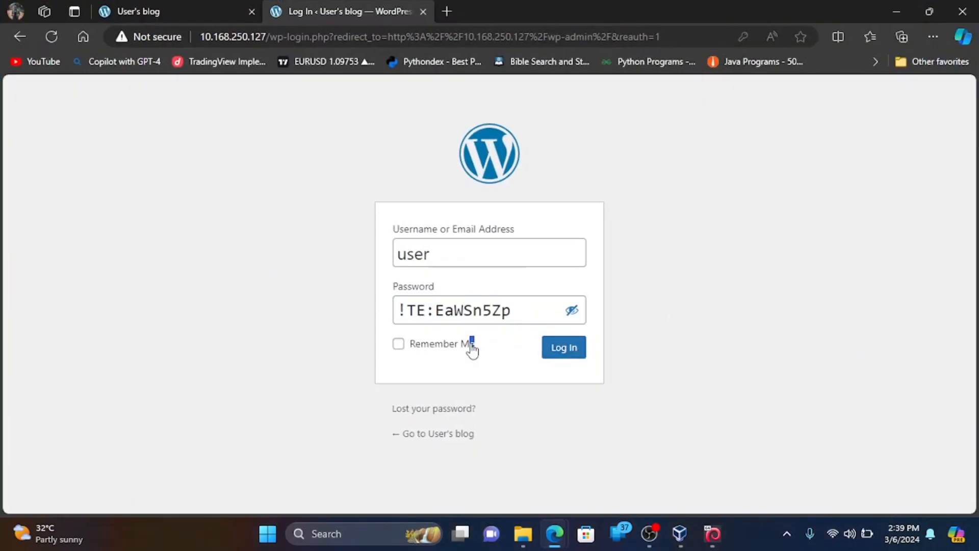
{"action": "left_click", "coordinate": [444, 349]}
Log in to WordPress and view the Posts list with its Hello world! post.
{"action": "left_click", "coordinate": [554, 356]}
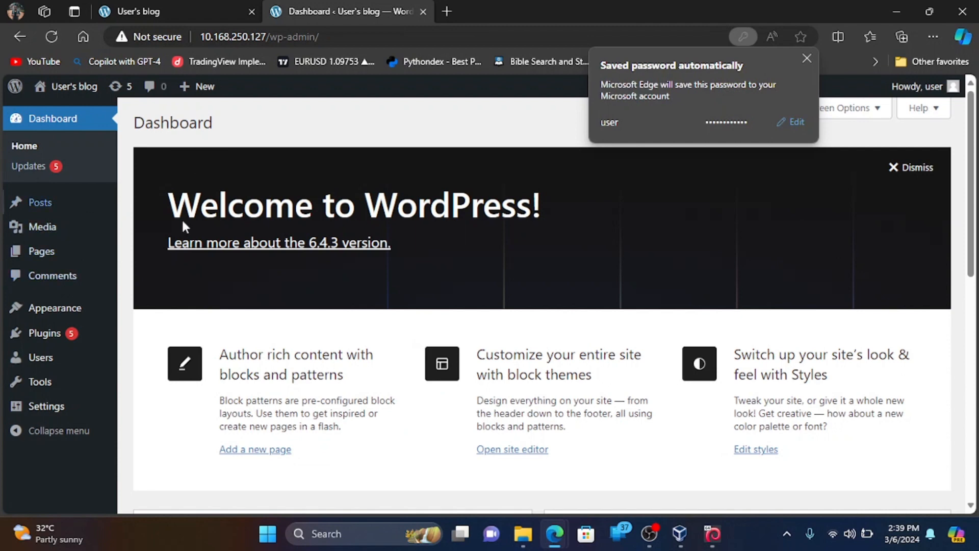
{"action": "left_click", "coordinate": [23, 205]}
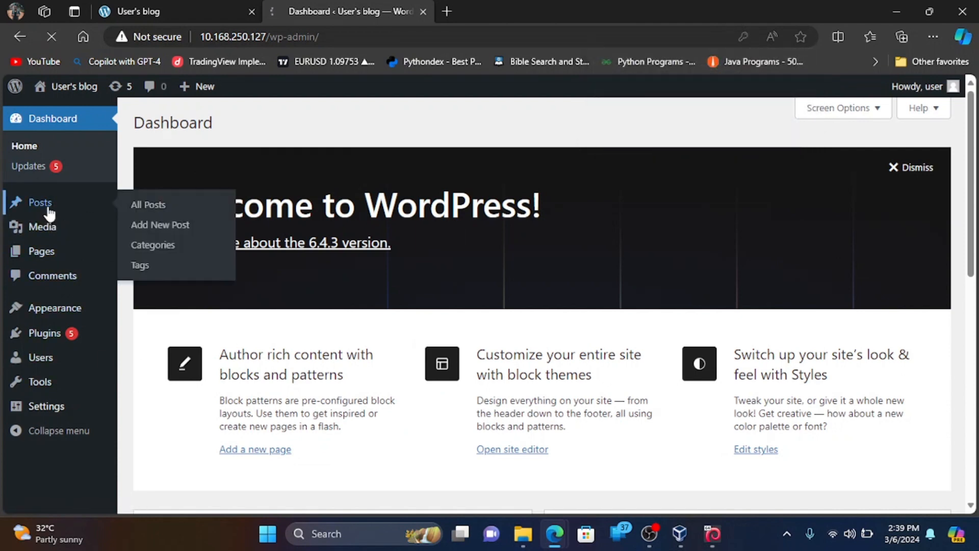